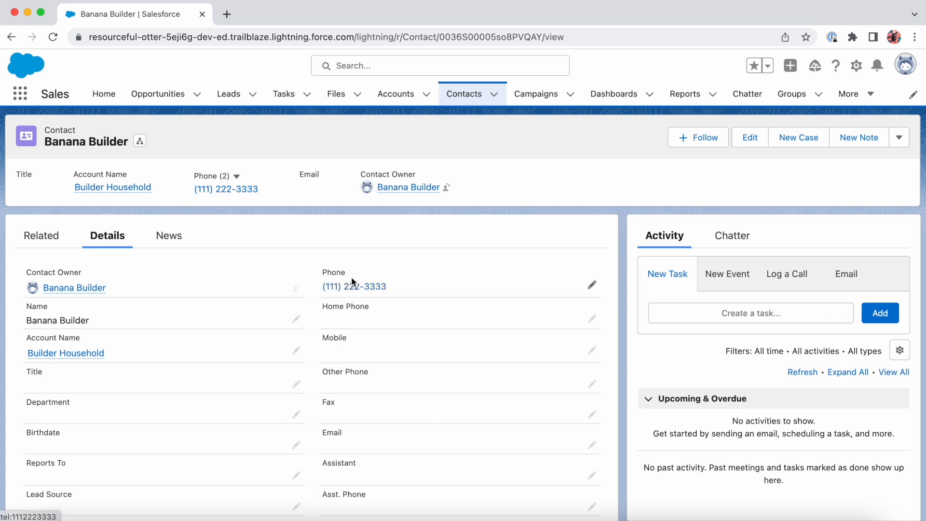
Open Setup and go to the Flows page under Process Automation
mouse_move(81, 353)
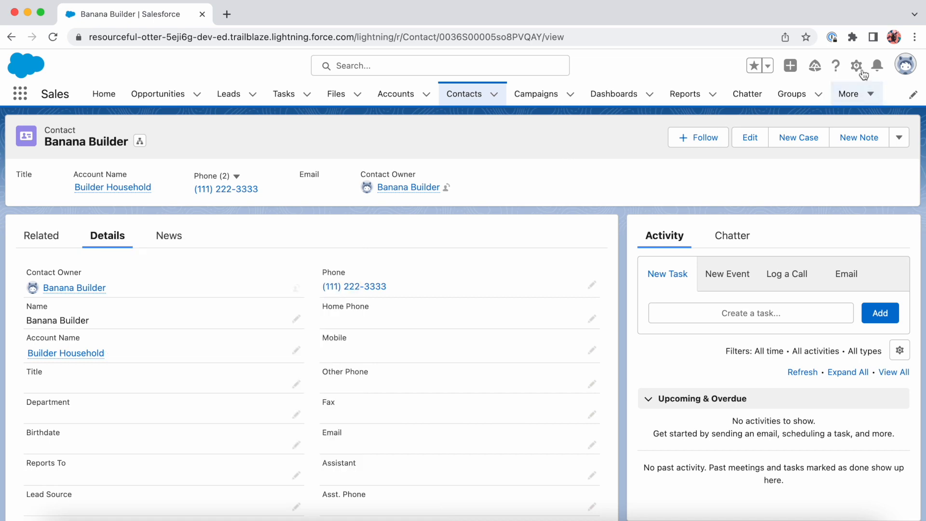
left_click(862, 71)
left_click(826, 112)
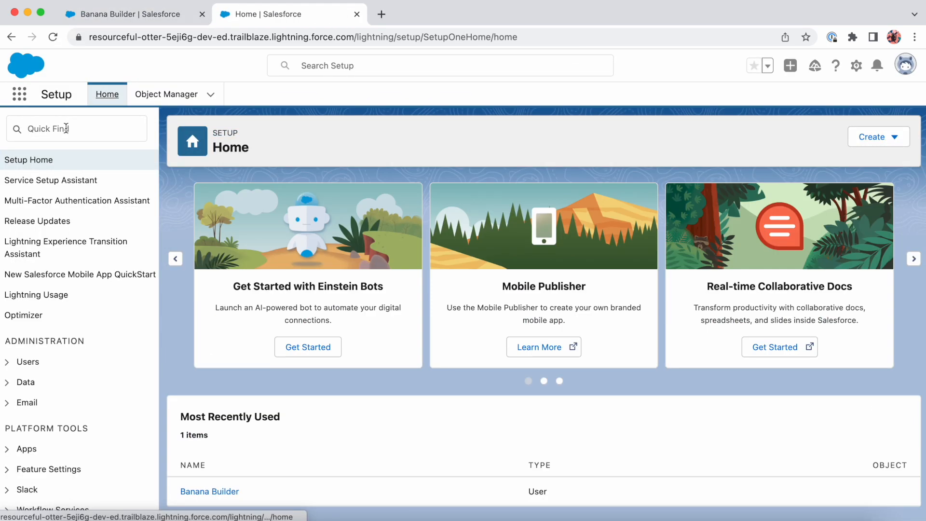
left_click(66, 128)
type("flows")
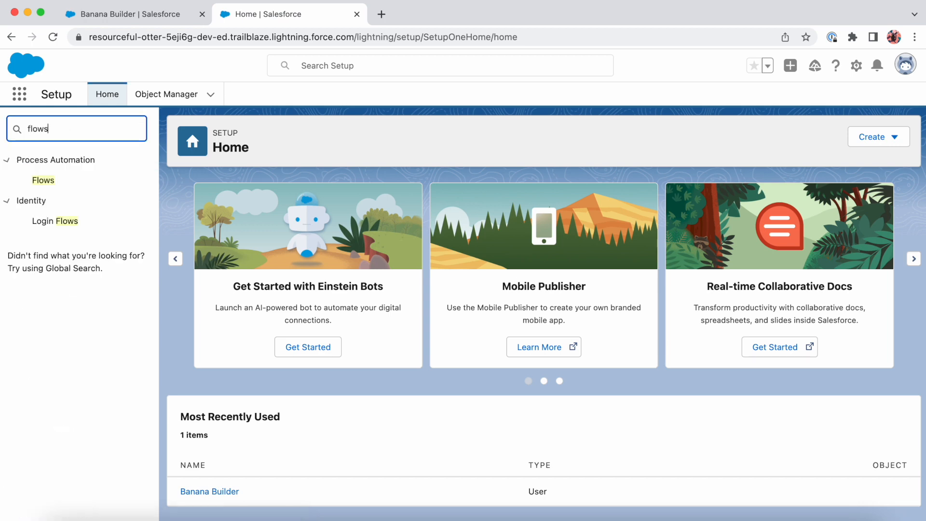
left_click(50, 181)
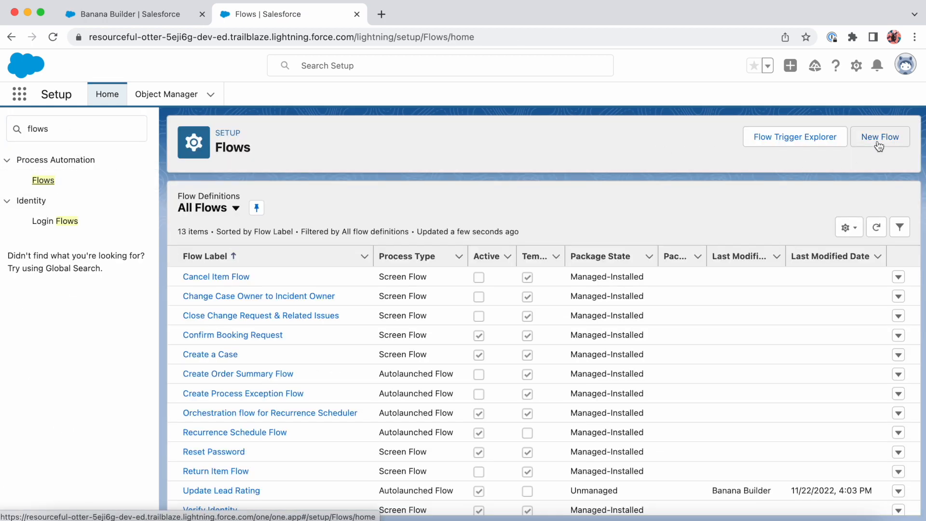
Create a new flow of the Record-Triggered Flow type
left_click(880, 139)
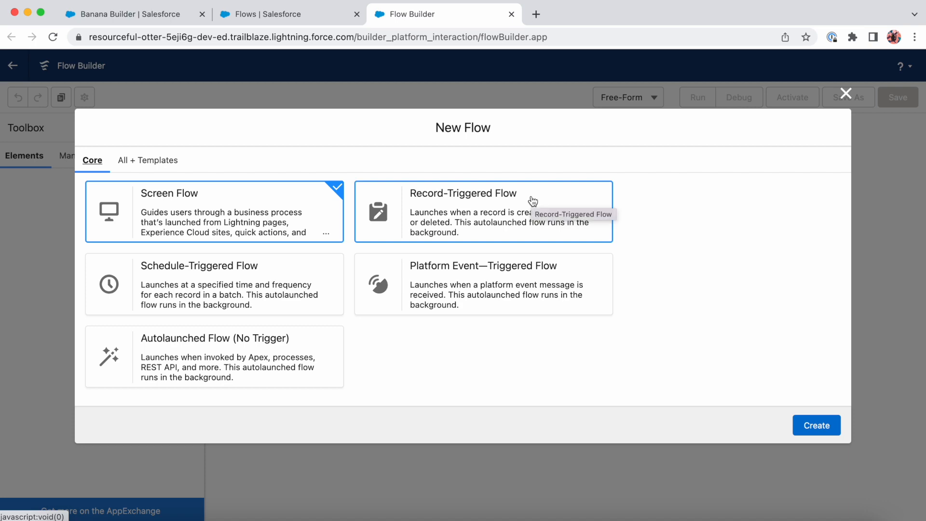
left_click(569, 196)
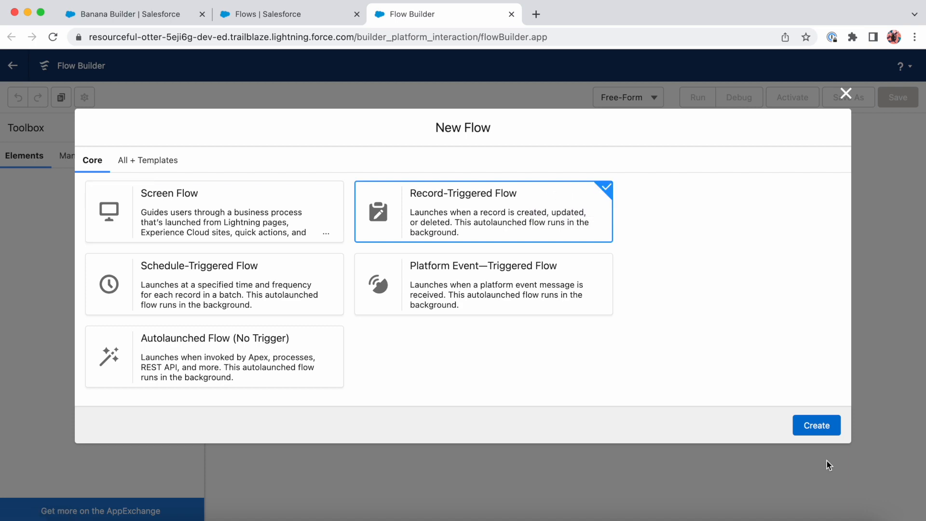
left_click(816, 425)
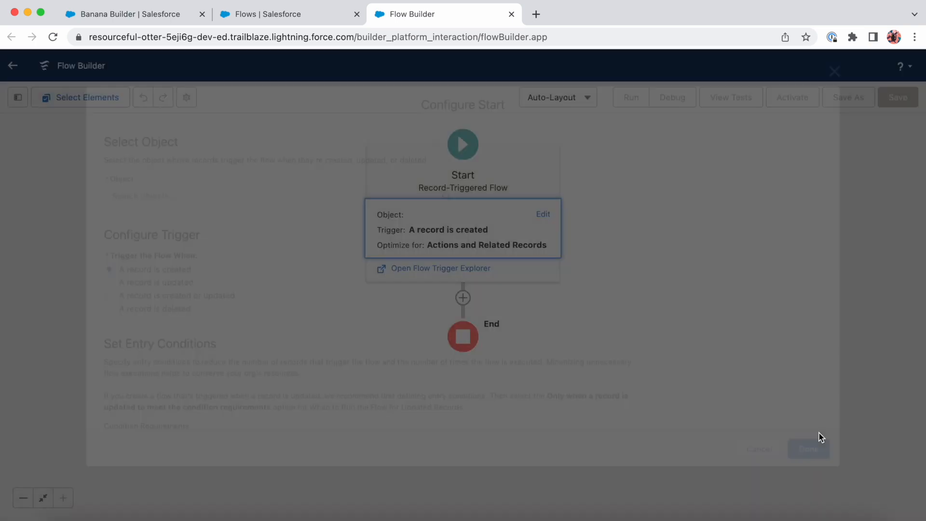
Set the flow's triggering object to Contact and trigger it when a record is updated
scroll(647, 332, "down", 1)
scroll(647, 333, "up", 1)
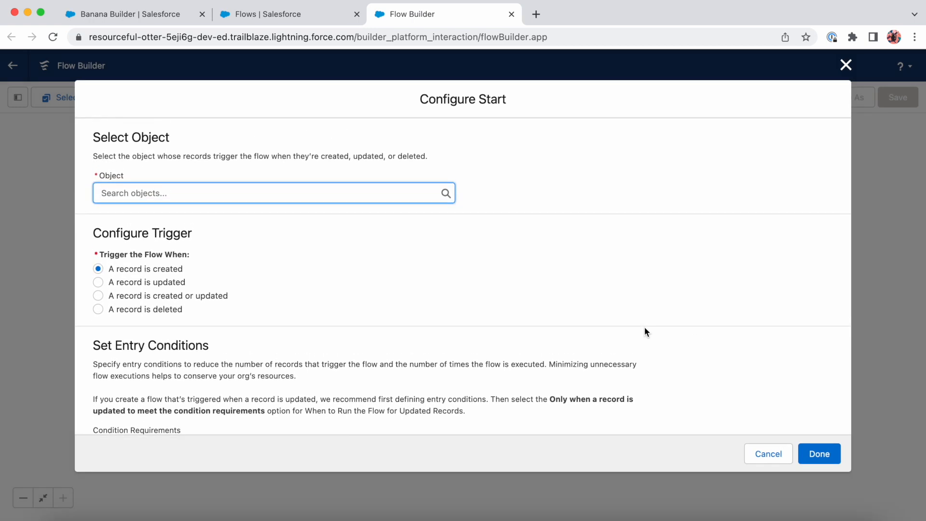
type("conta")
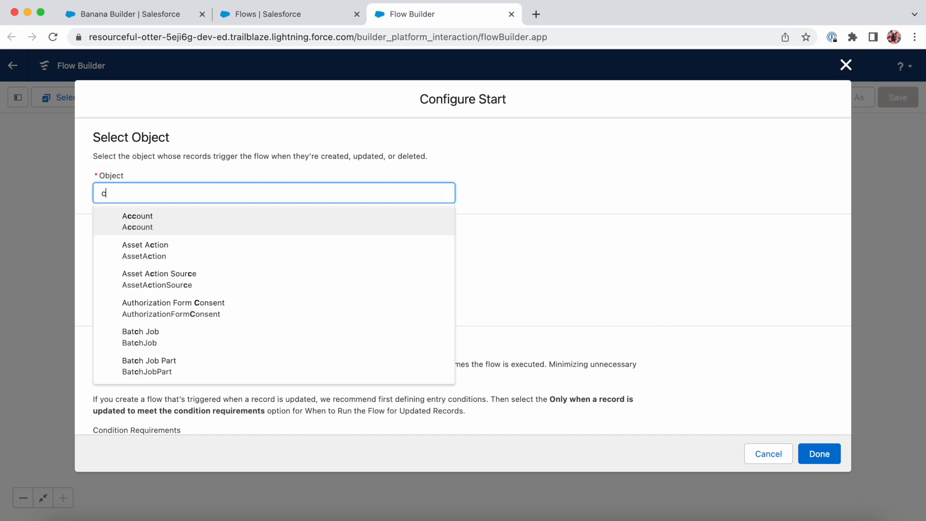
left_click(373, 226)
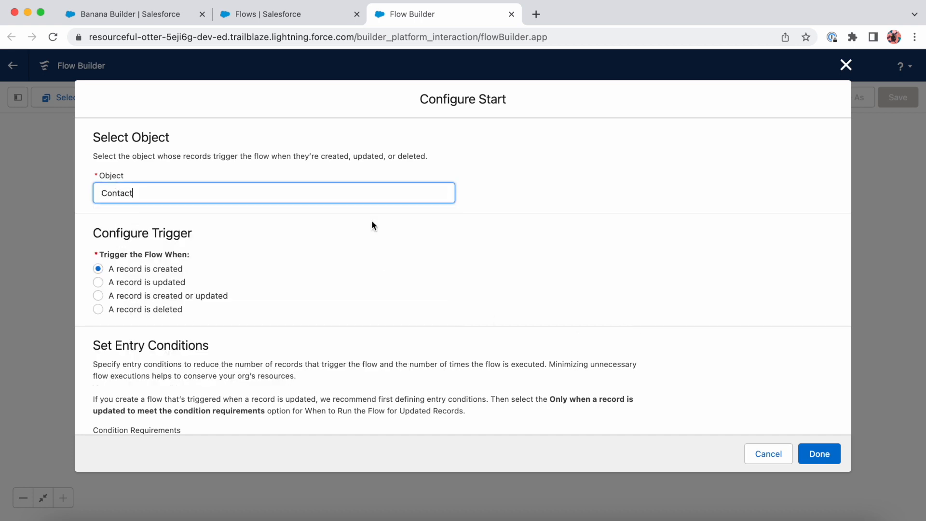
left_click(99, 283)
Set the entry condition requirements to All Conditions Are Met (AND) and choose Phone as the condition field
scroll(216, 310, "down", 5)
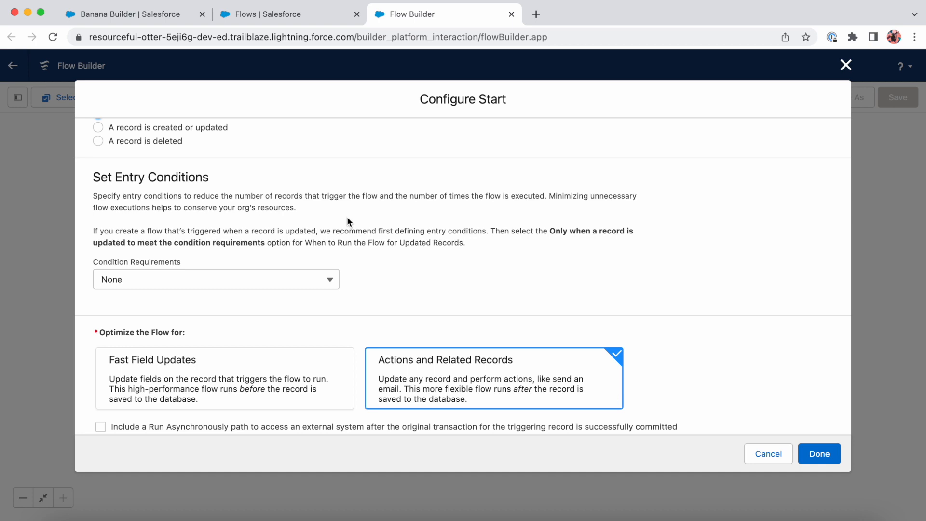
left_click(255, 283)
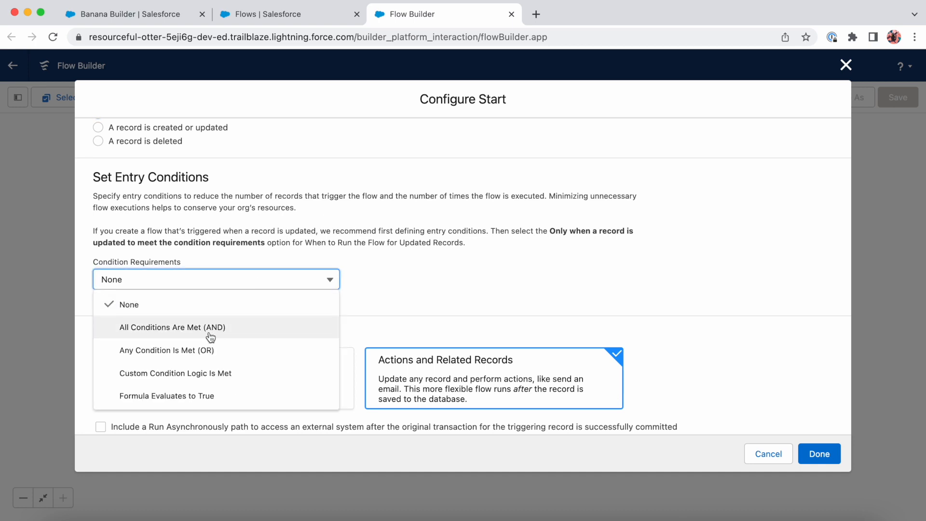
left_click(211, 336)
left_click(219, 333)
type("p")
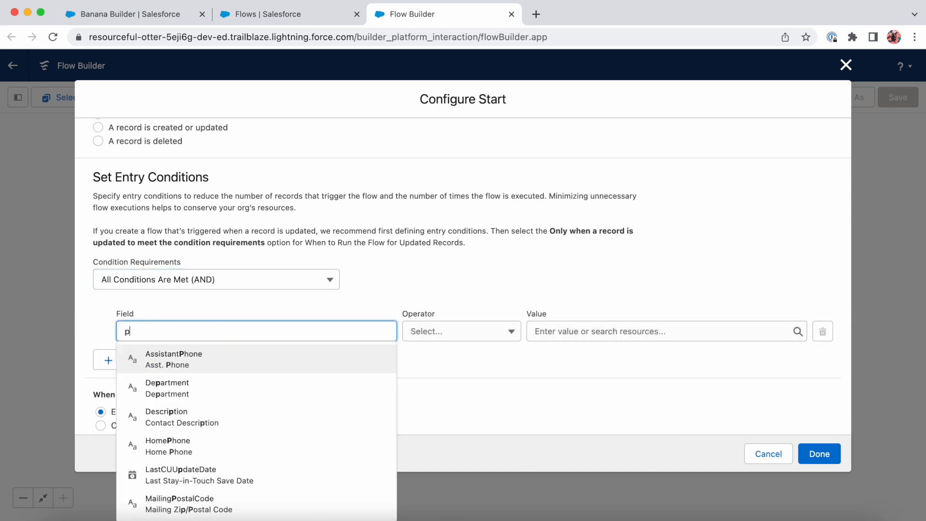
type("hone")
left_click(217, 477)
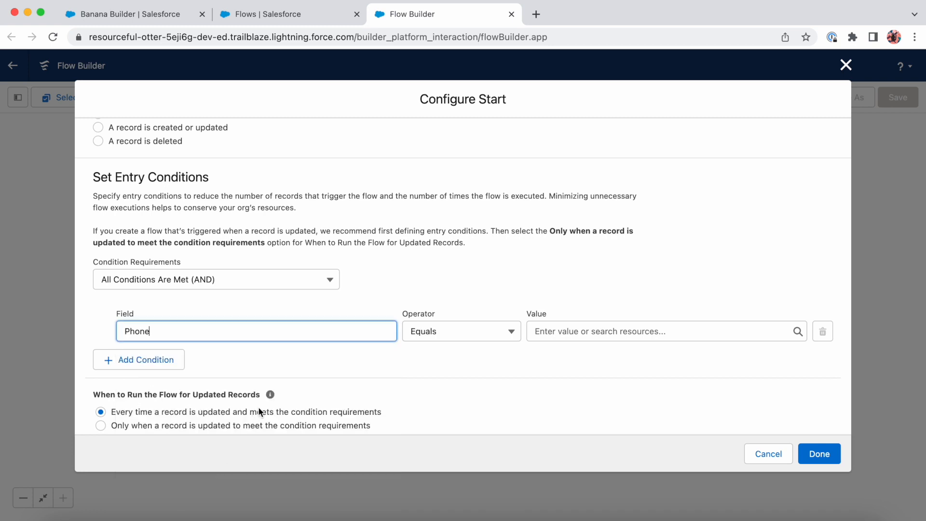
Set the Phone condition's operator to Is Changed and its value to the global constant True
left_click(438, 337)
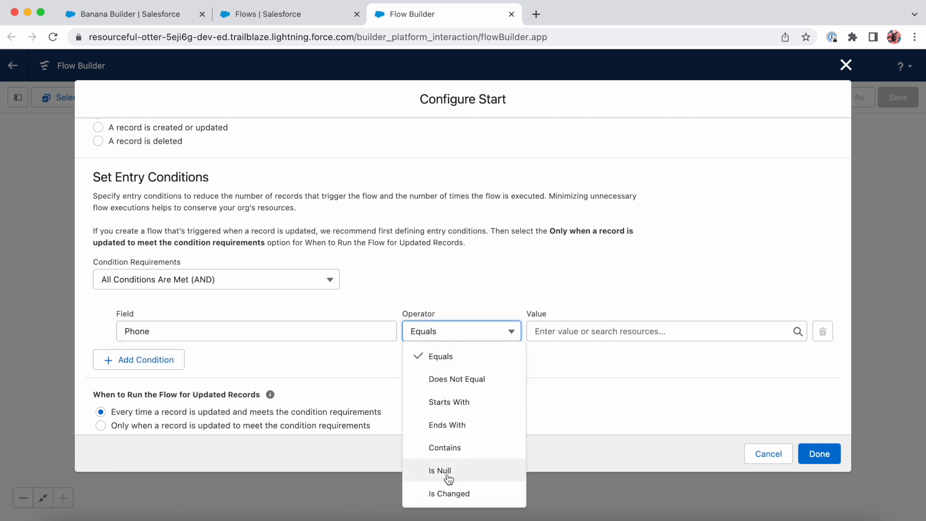
left_click(452, 493)
left_click(573, 333)
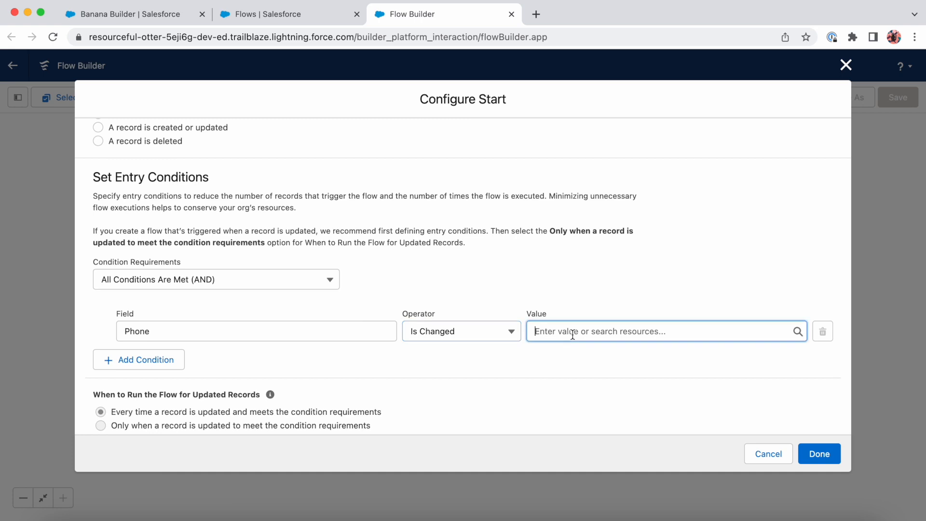
type("$tru")
left_click(665, 395)
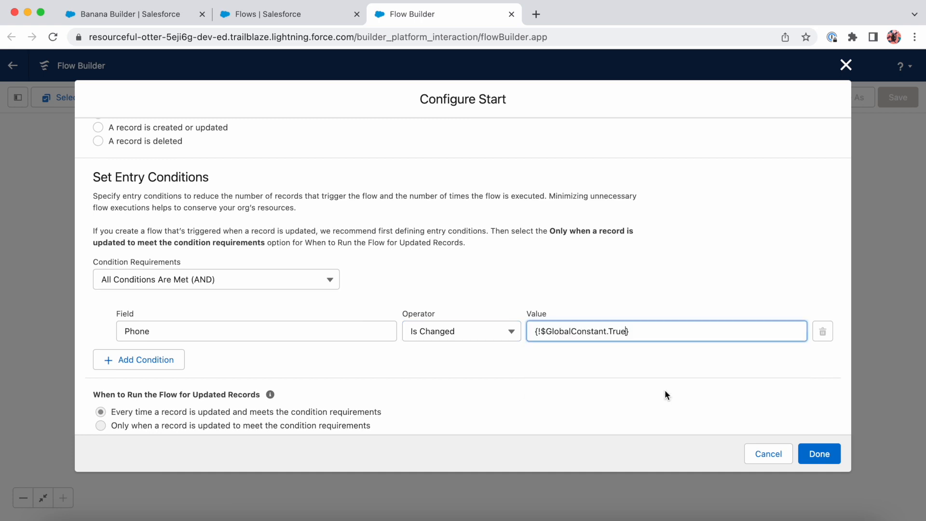
Review the trigger, entry condition and optimization settings, and finish the start configuration
scroll(621, 374, "down", 4)
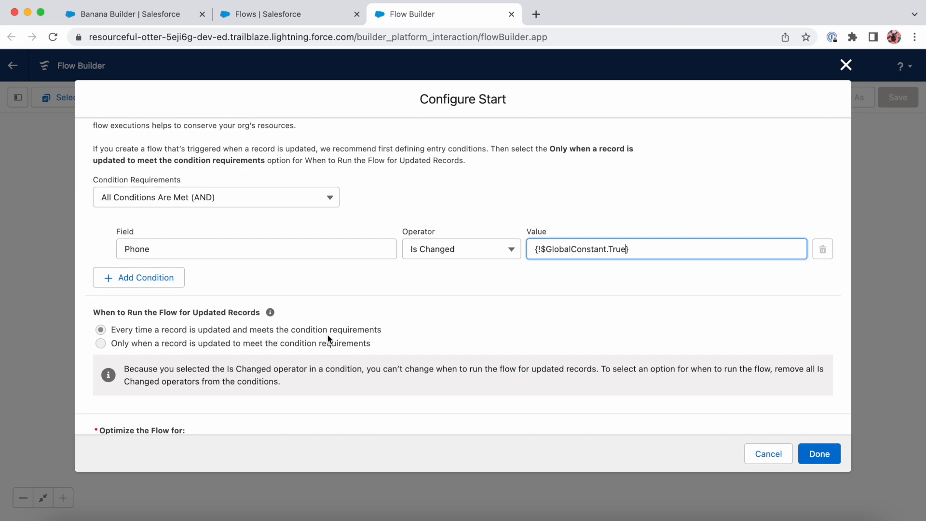
scroll(298, 339, "down", 1)
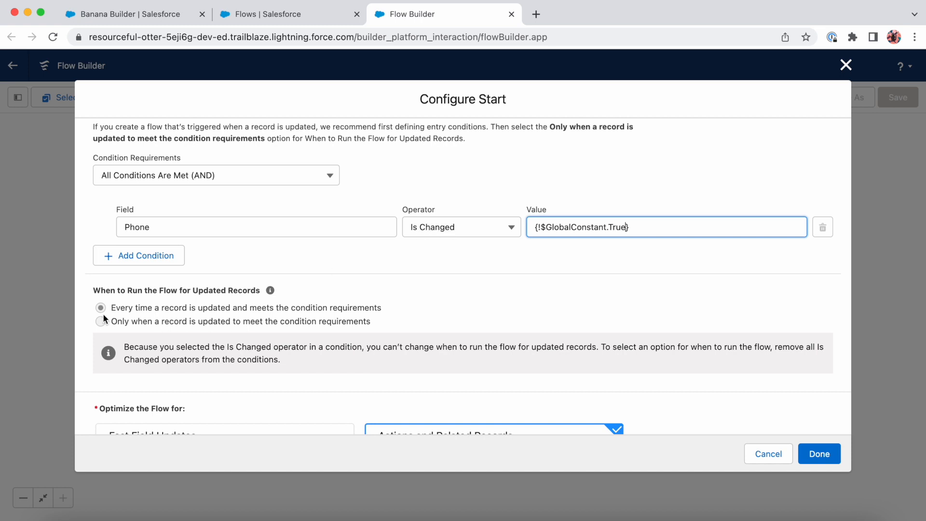
scroll(262, 362, "down", 3)
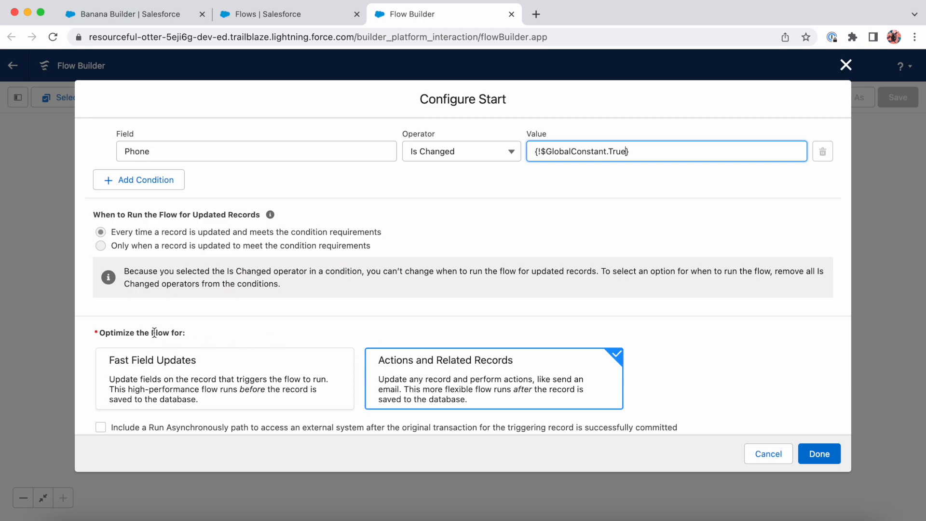
scroll(405, 399, "up", 2)
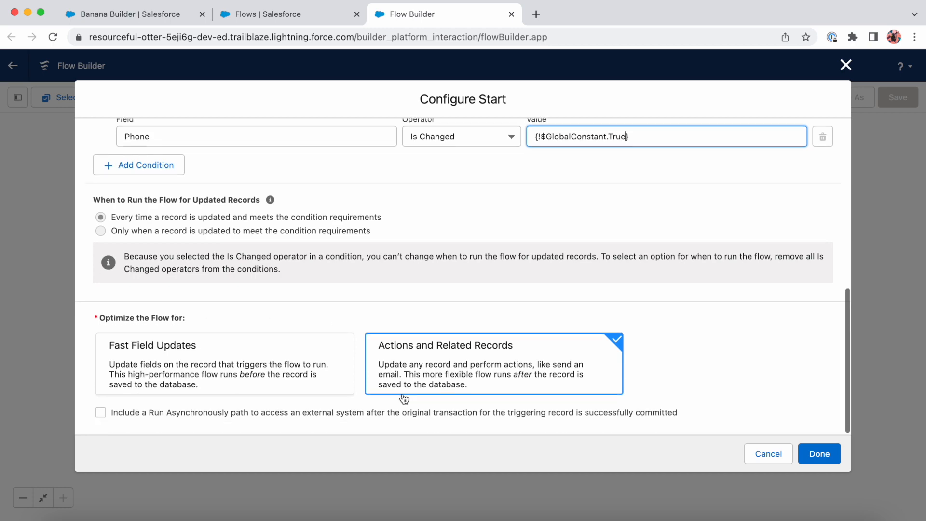
scroll(405, 399, "up", 10)
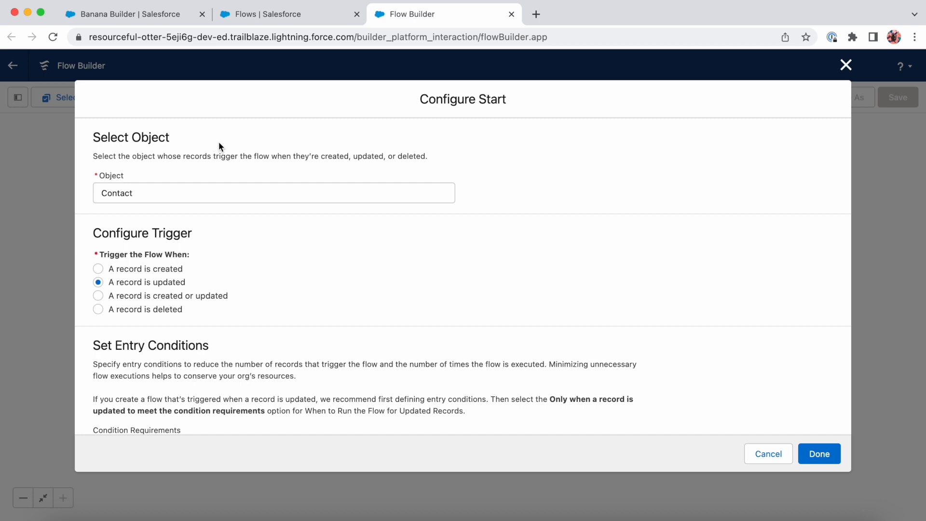
scroll(179, 292, "down", 10)
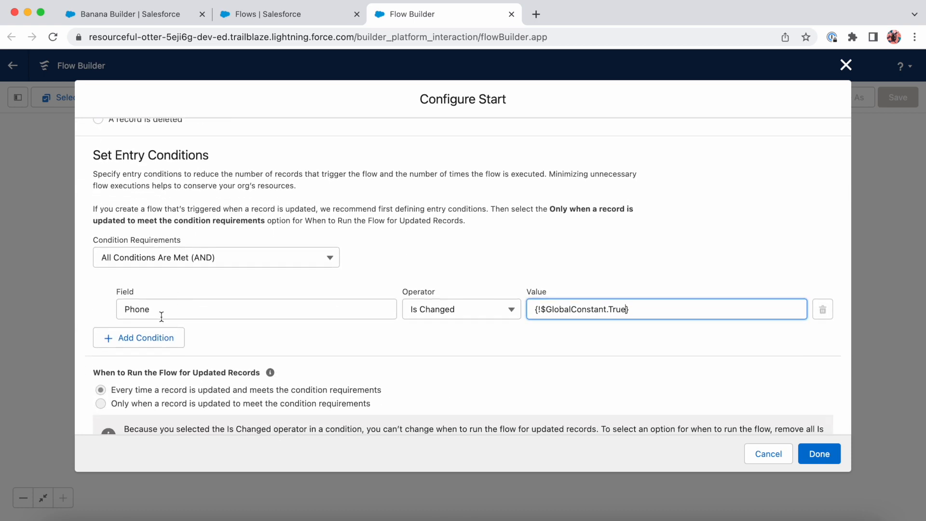
left_click(829, 452)
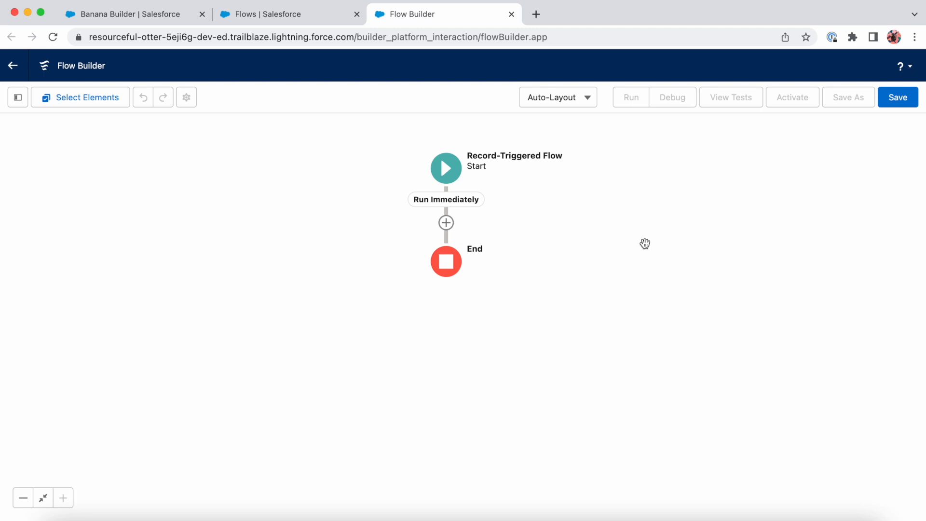
Add an Update Records element to the flow's Run Immediately path
left_click(446, 223)
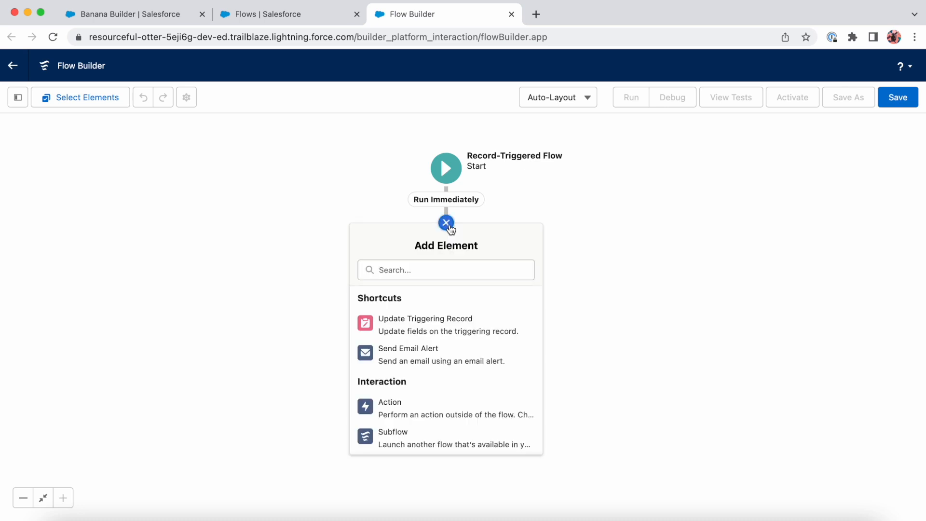
scroll(445, 357, "down", 5)
scroll(444, 356, "down", 2)
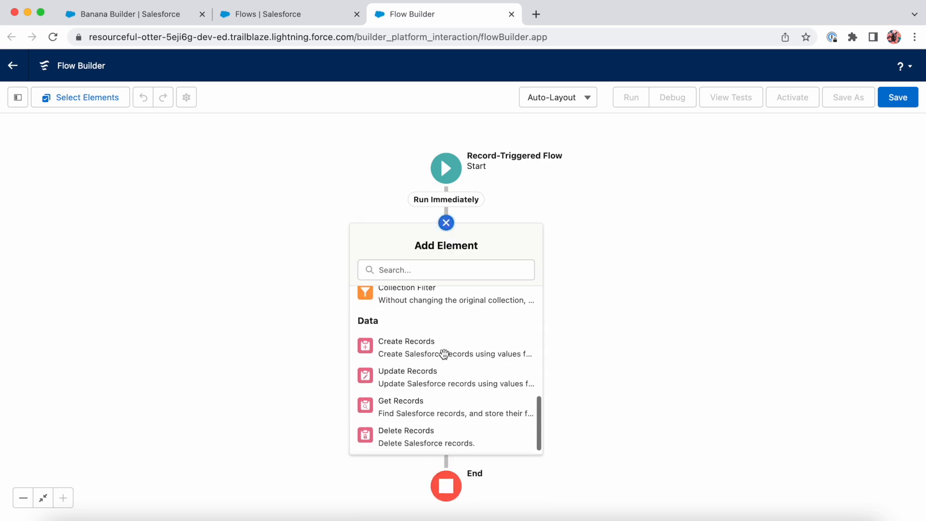
left_click(409, 383)
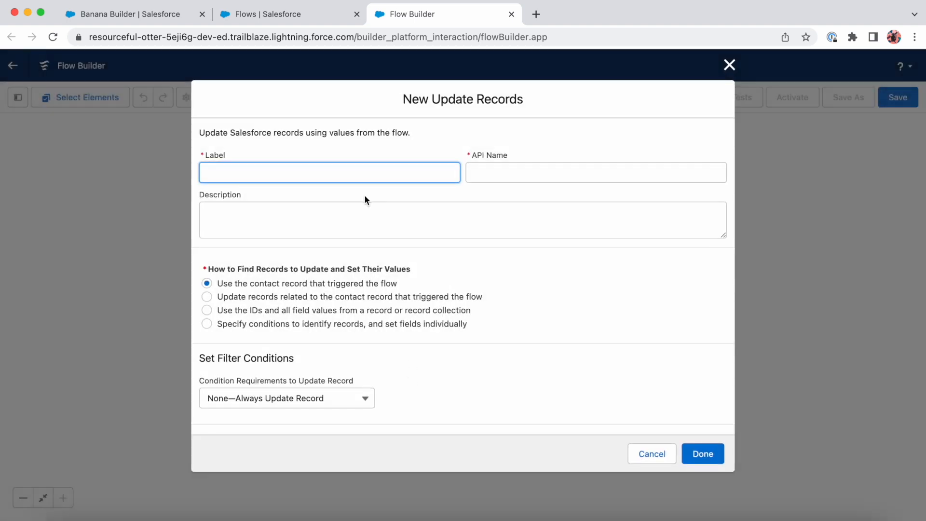
Label the update element "Update Account" and describe it as "Update Account phone"
type("Update Account")
key("Tab")
key("Tab")
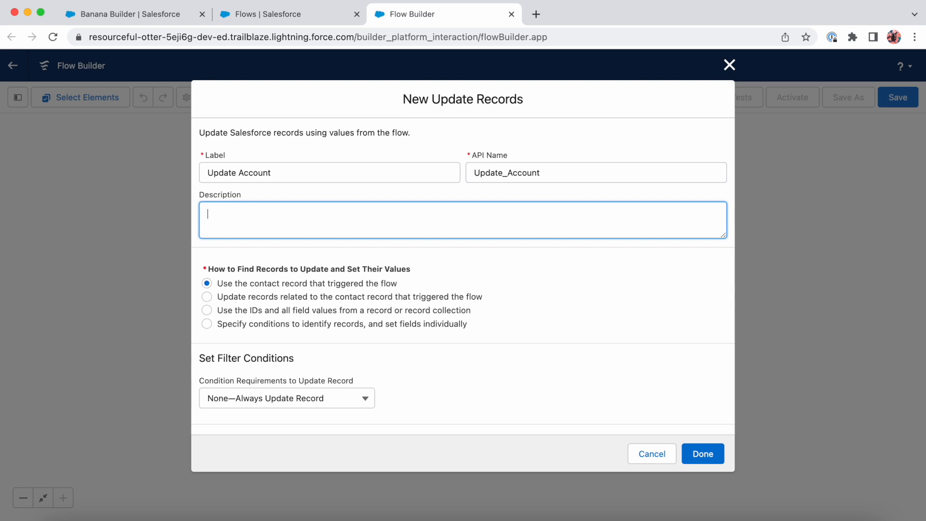
type("Update Account phone")
Have the element find records by specified conditions with fields set individually, and update the Account object
scroll(459, 274, "down", 3)
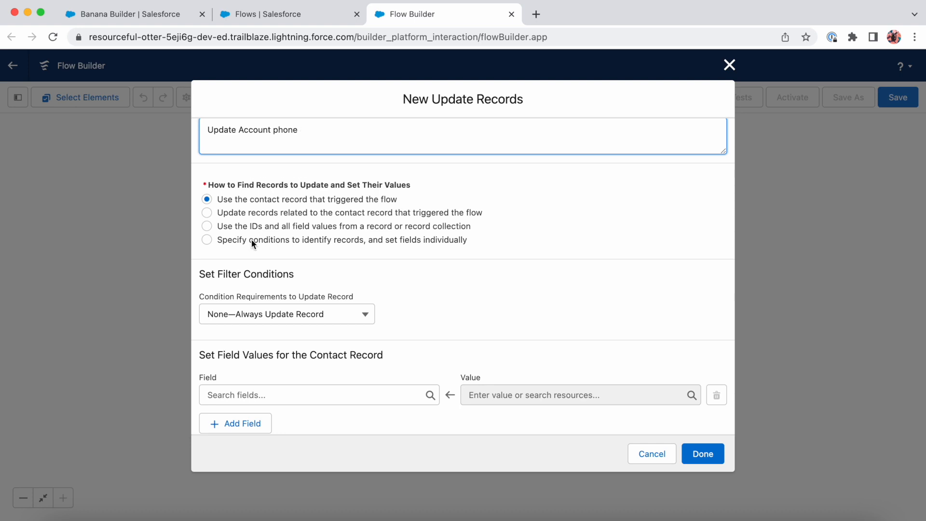
left_click(210, 240)
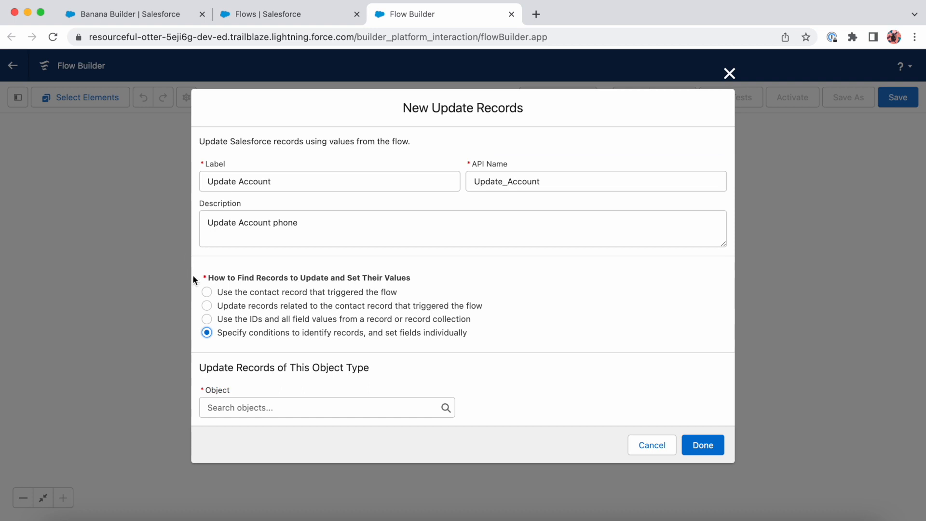
left_click(228, 406)
type("acc")
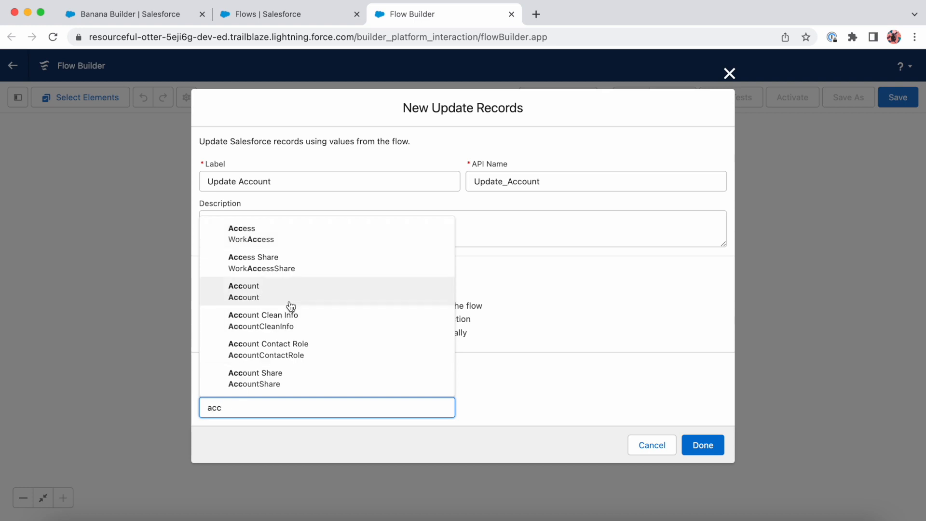
left_click(289, 300)
Add a filter condition on the Account records that uses the Id field with the Equals operator
scroll(328, 301, "down", 5)
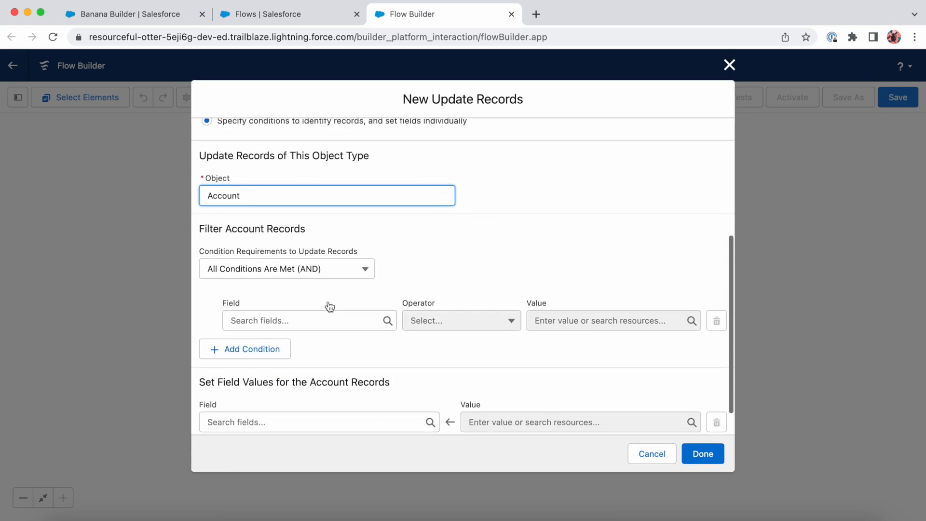
scroll(413, 233, "down", 1)
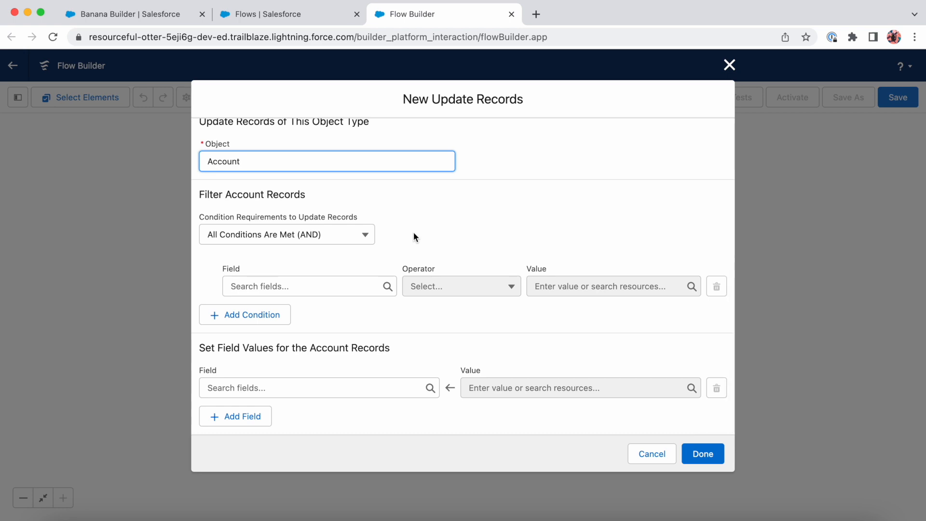
left_click(285, 282)
left_click(284, 282)
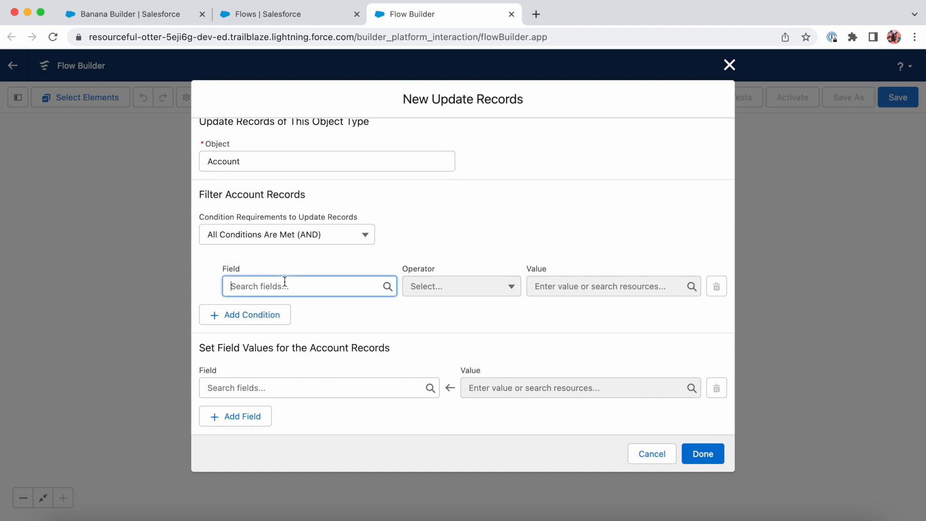
type("id")
left_click(282, 399)
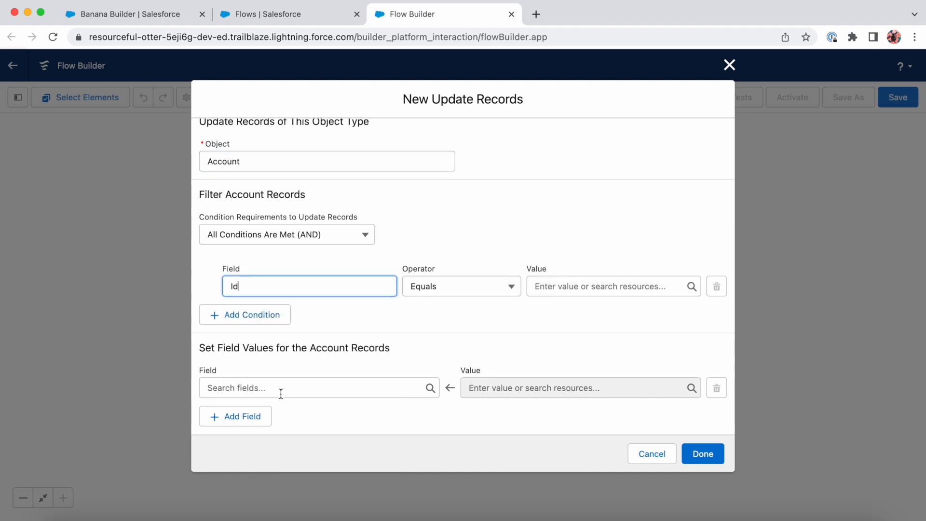
Check the contact record and its related account in Salesforce, and return to the flow being built
left_click(151, 19)
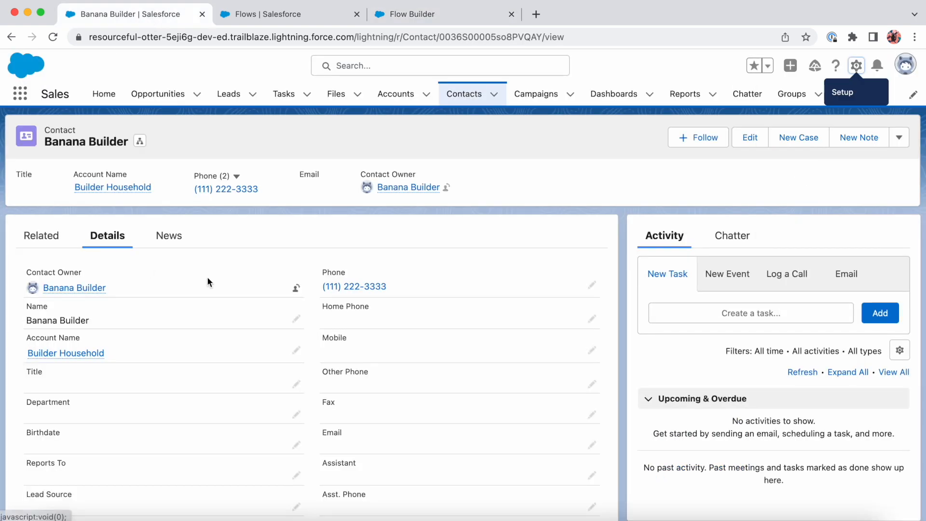
mouse_move(90, 359)
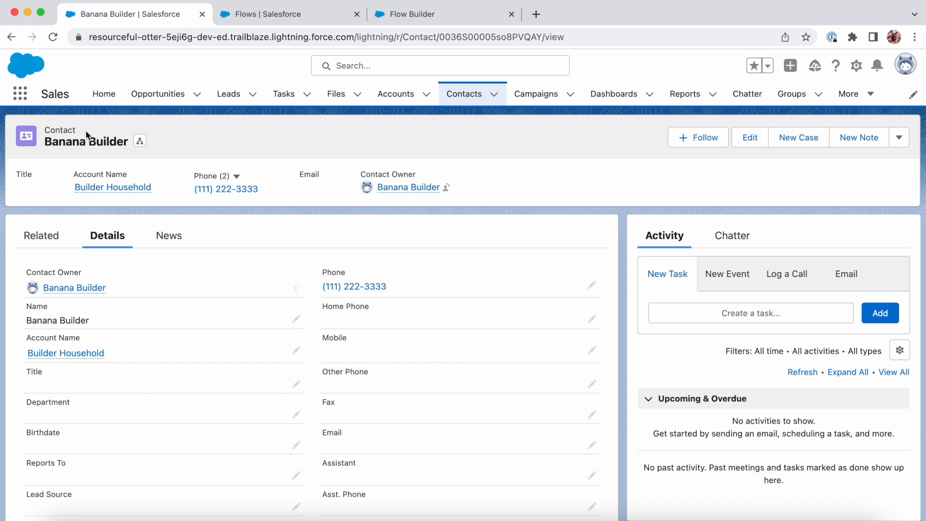
left_click(415, 14)
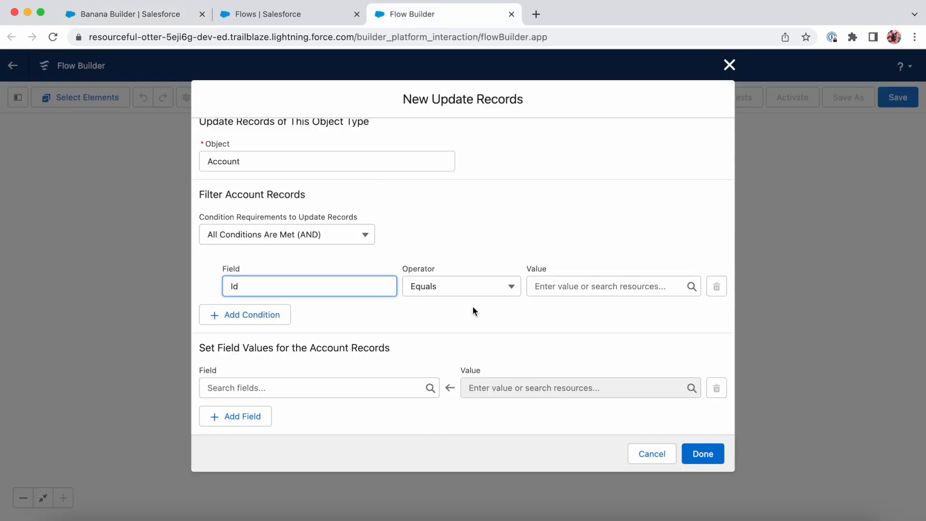
Set the Id condition's value to the triggering contact's account, {!$Record.AccountId}
left_click(591, 291)
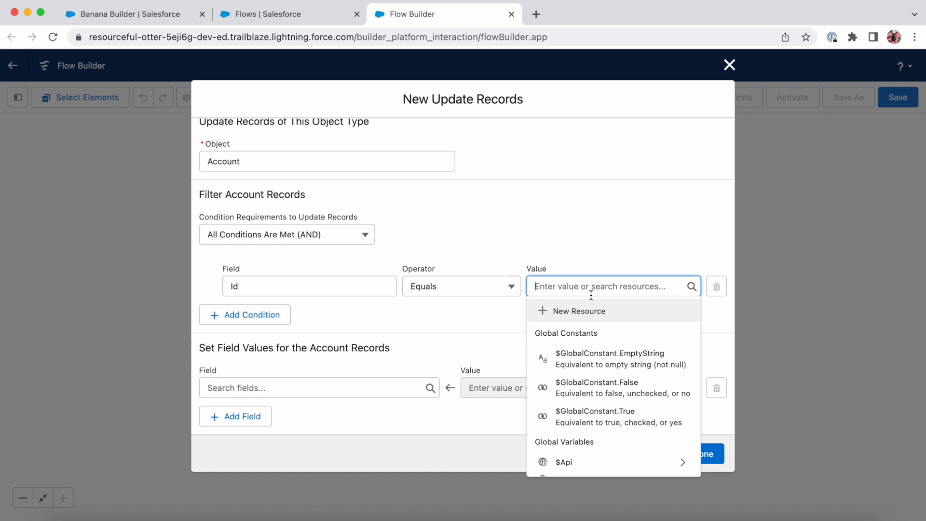
type("record")
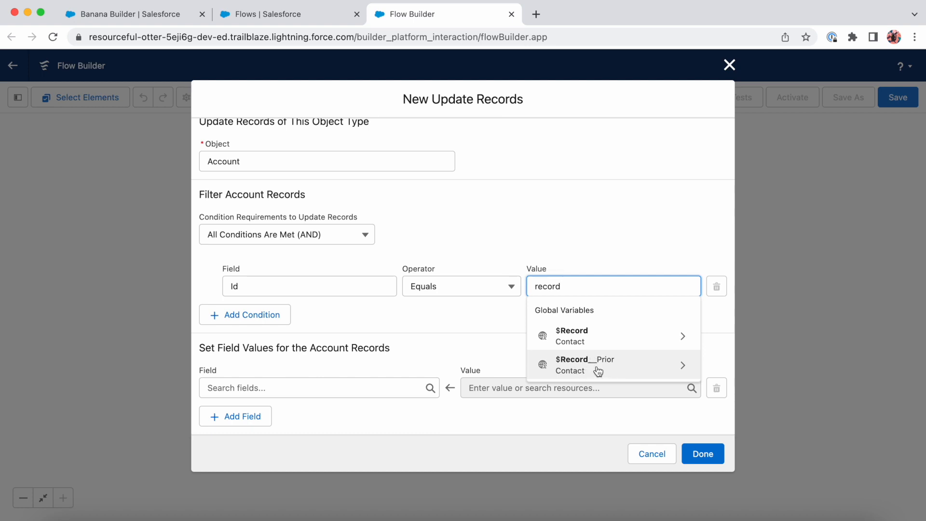
left_click(574, 337)
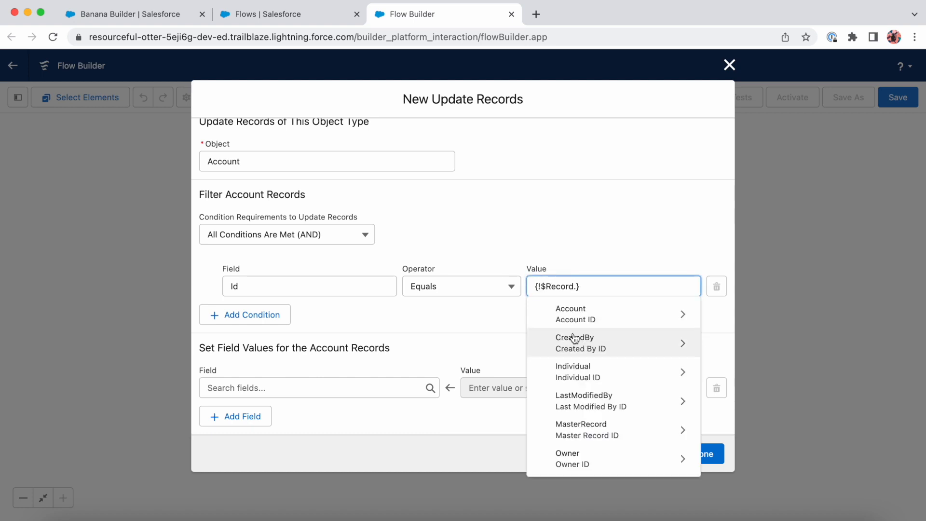
type(".account")
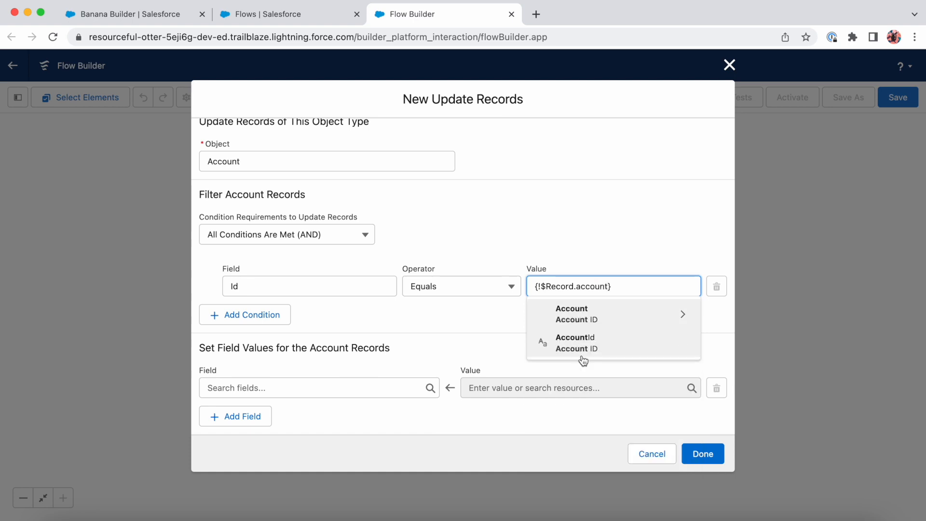
left_click(595, 344)
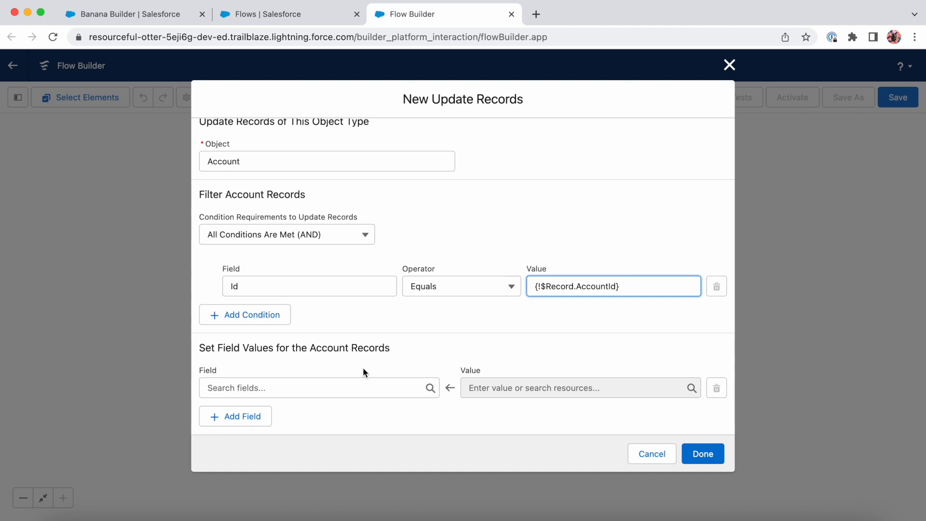
Set the account's Phone field to the contact's business phone, {!$Record.Phone}, and finish the Update Records element
left_click(355, 384)
type("phone")
left_click(348, 359)
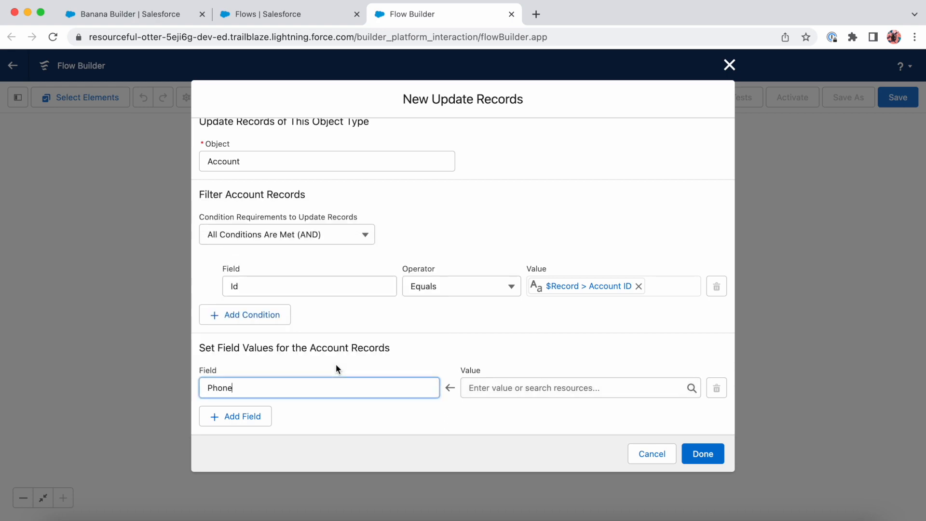
left_click(533, 390)
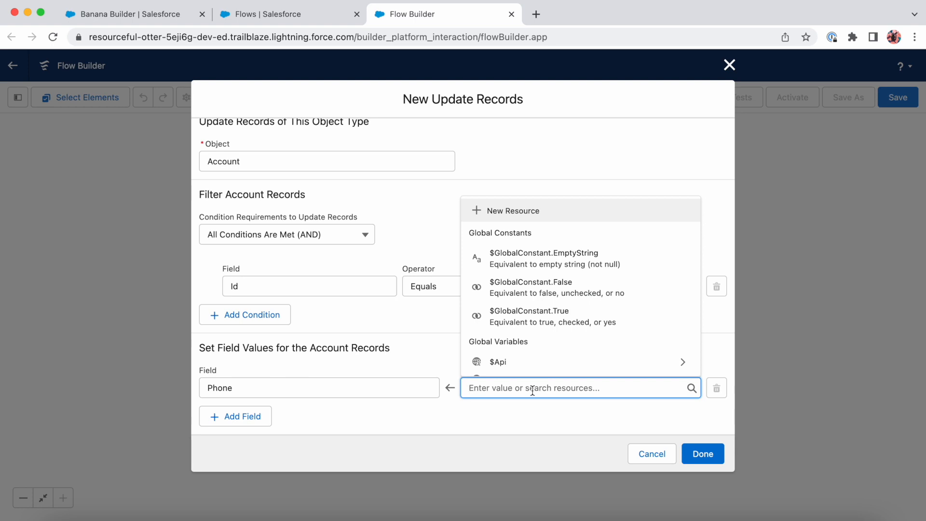
type("record")
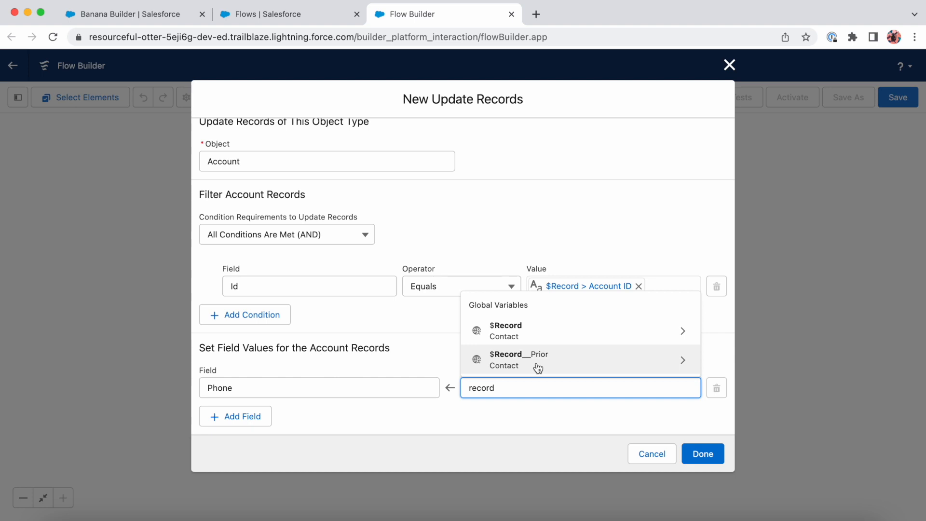
left_click(531, 337)
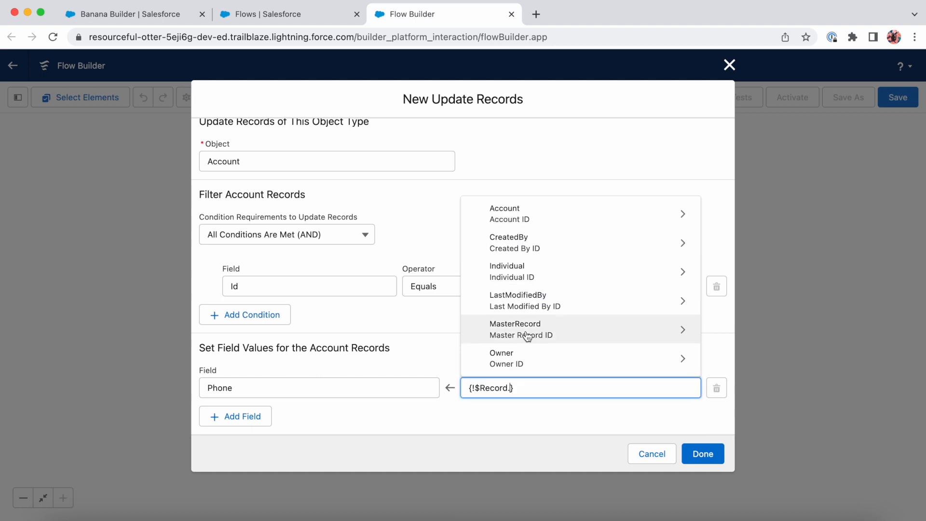
type("phone")
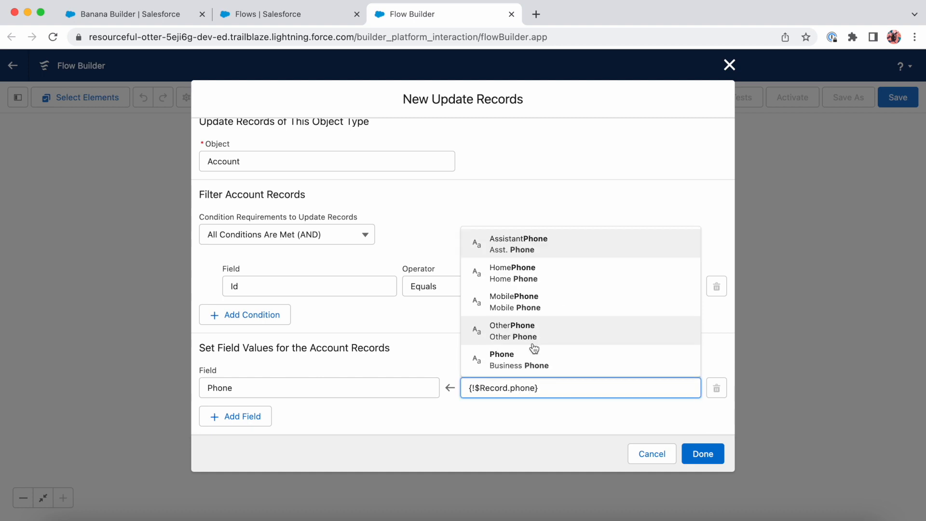
left_click(530, 361)
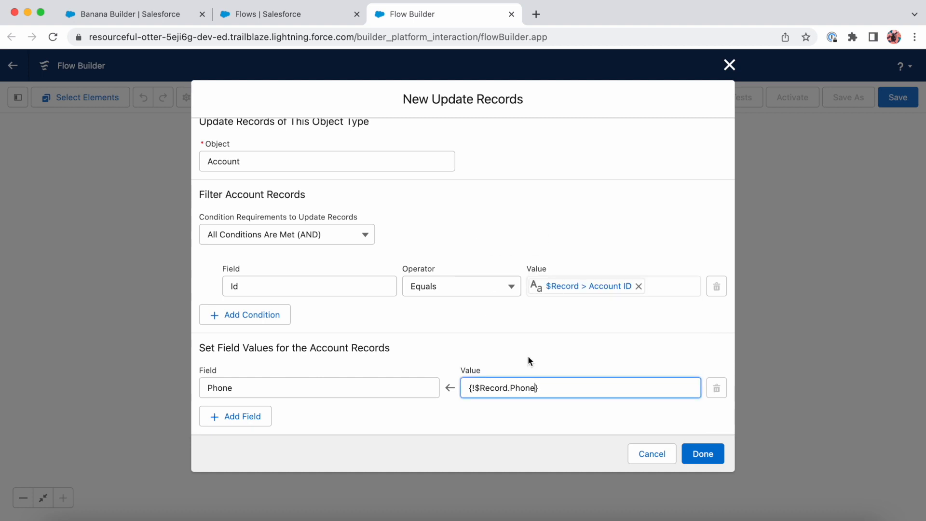
left_click(705, 451)
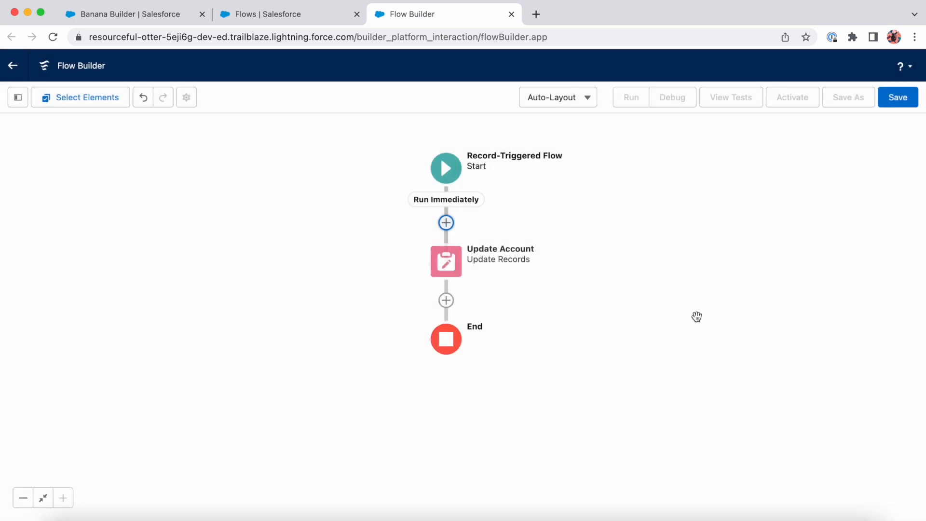
Review the start element's settings, and begin saving the flow with the label "Update Account Phone"
left_click(446, 167)
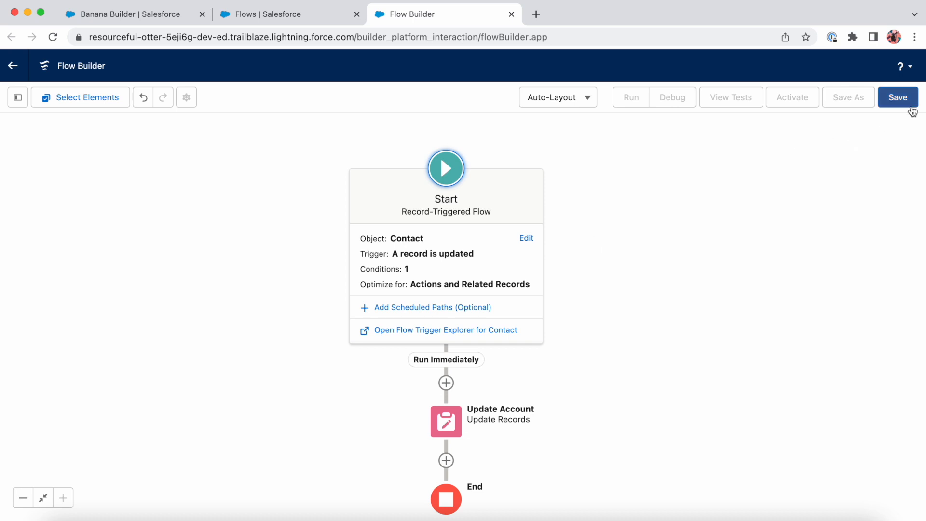
left_click(902, 104)
left_click(428, 242)
type("Updates")
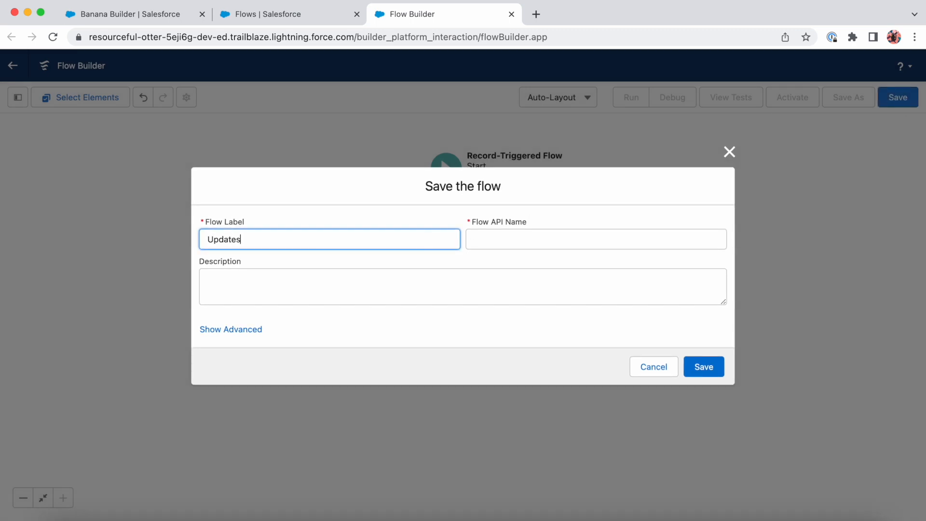
key("BackSpace")
type("Account Phone")
key("Tab")
key("Tab")
Describe the flow as "Updates Account Phone when a Contact phone changes", and save and activate it
type("Updates")
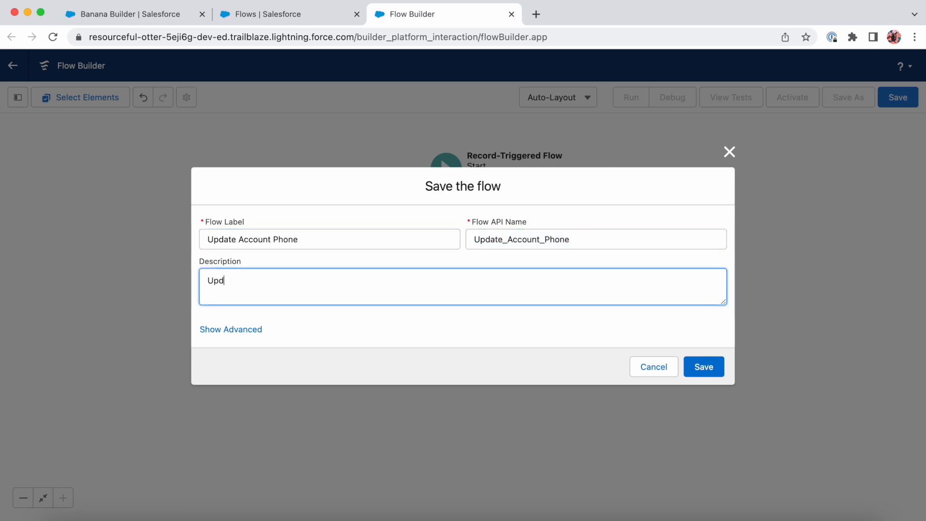
type(" Account PHon")
key("BackSpace")
key("BackSpace")
key("BackSpace")
type("hone when a Contact pho")
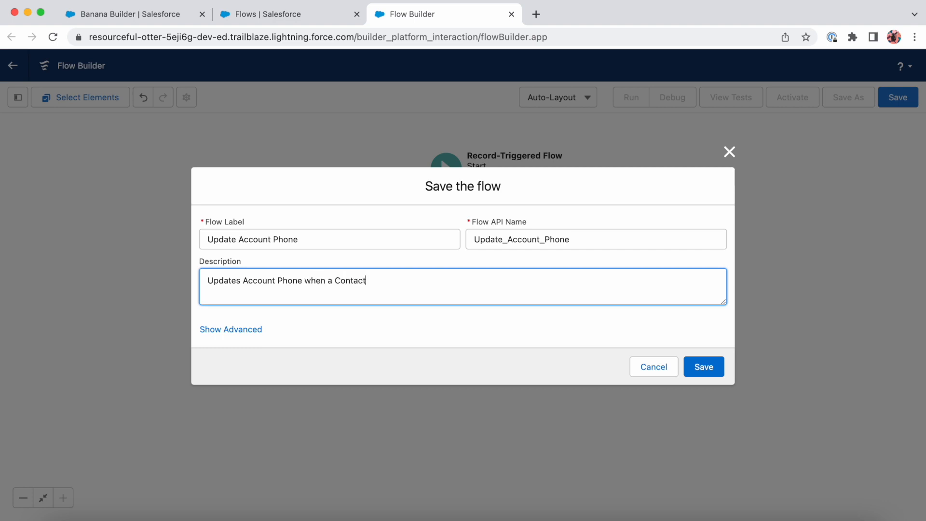
type("ne changes")
left_click(698, 369)
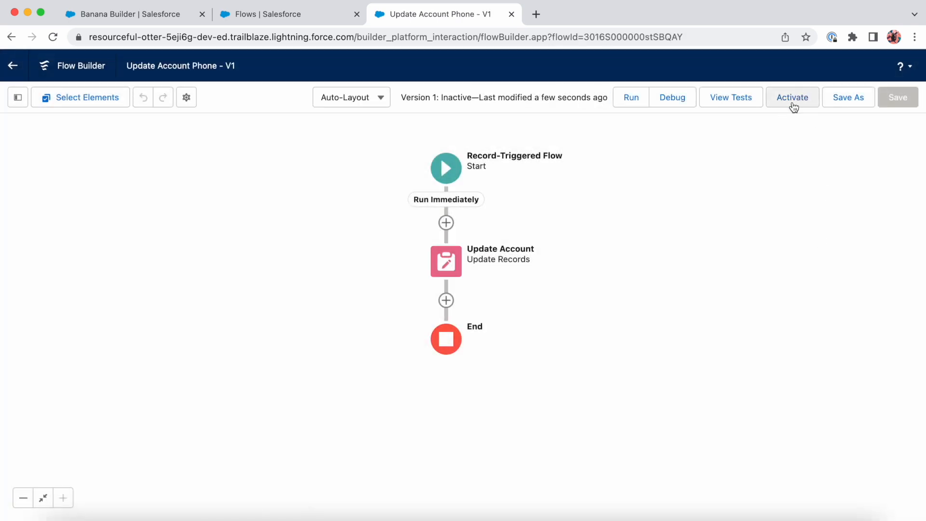
left_click(792, 103)
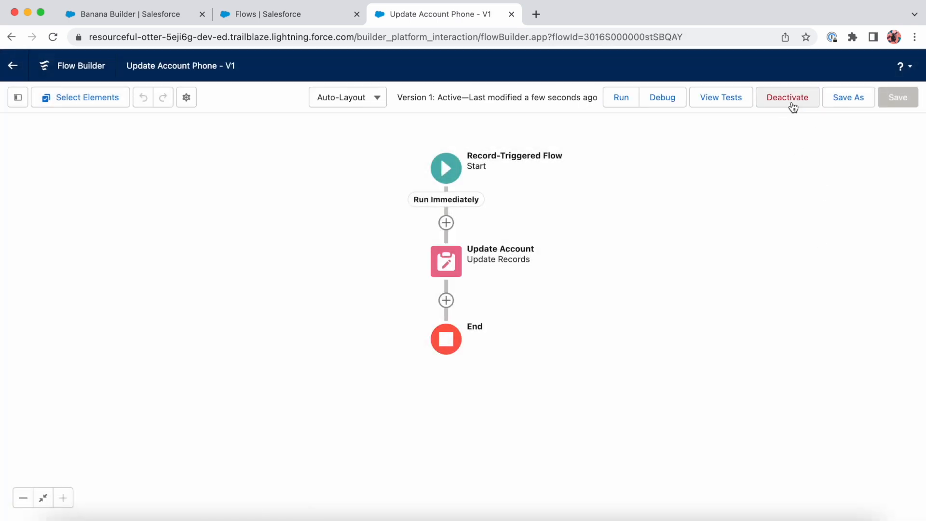
Test the flow by saving a new phone number on the contact record and previewing the related account's phone
left_click(155, 15)
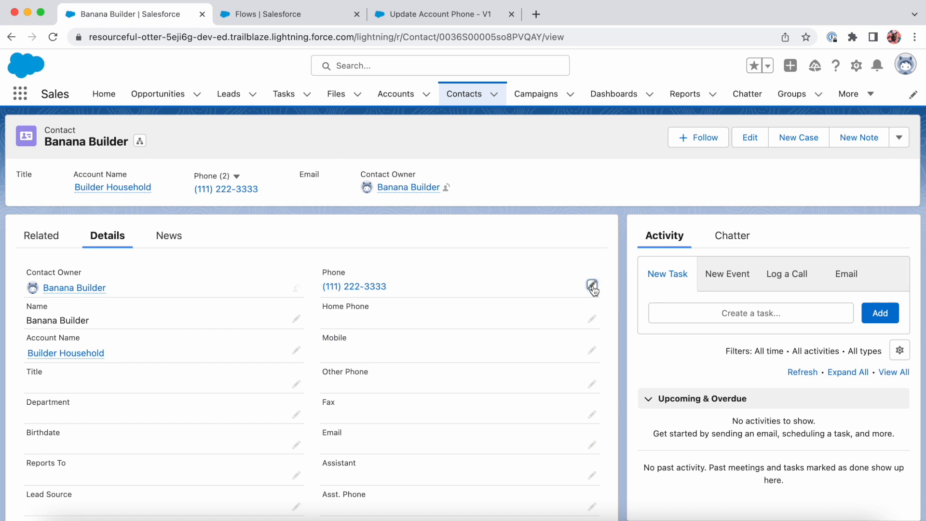
left_click(592, 286)
type("123")
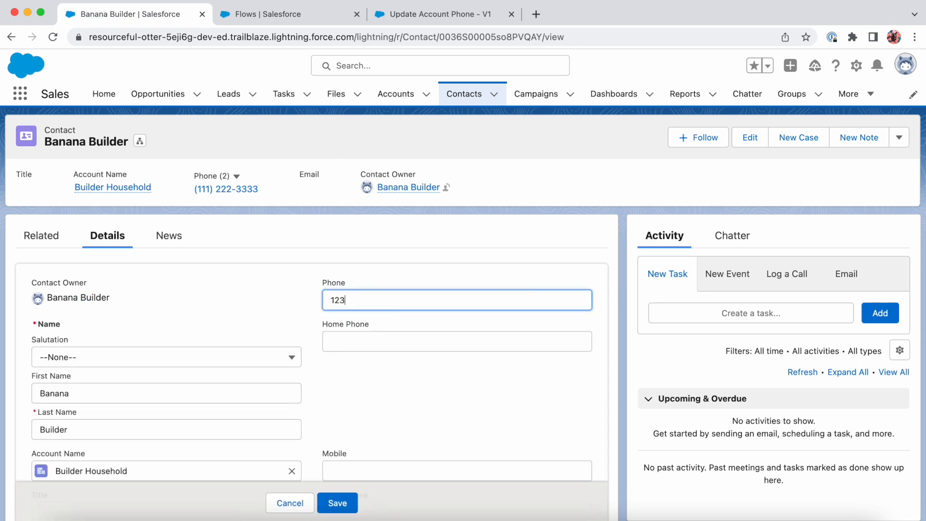
type("4567890")
left_click(342, 509)
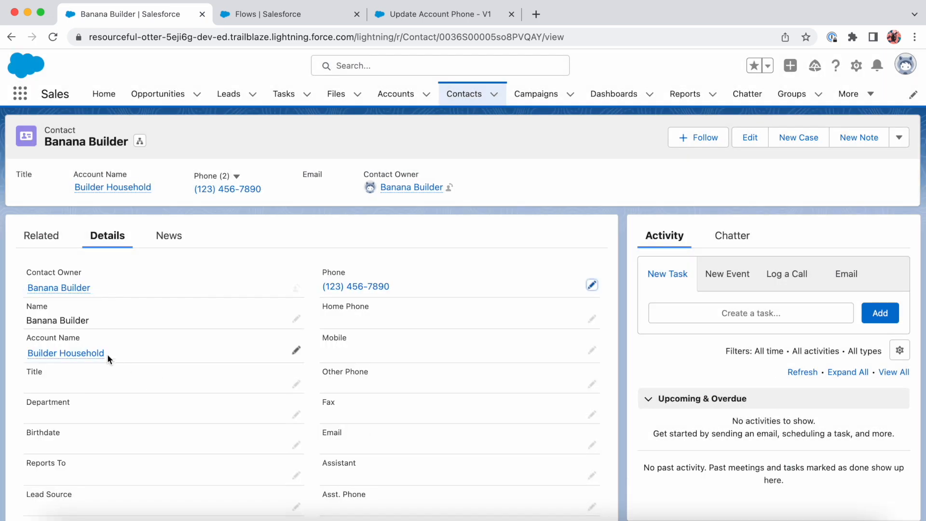
mouse_move(92, 354)
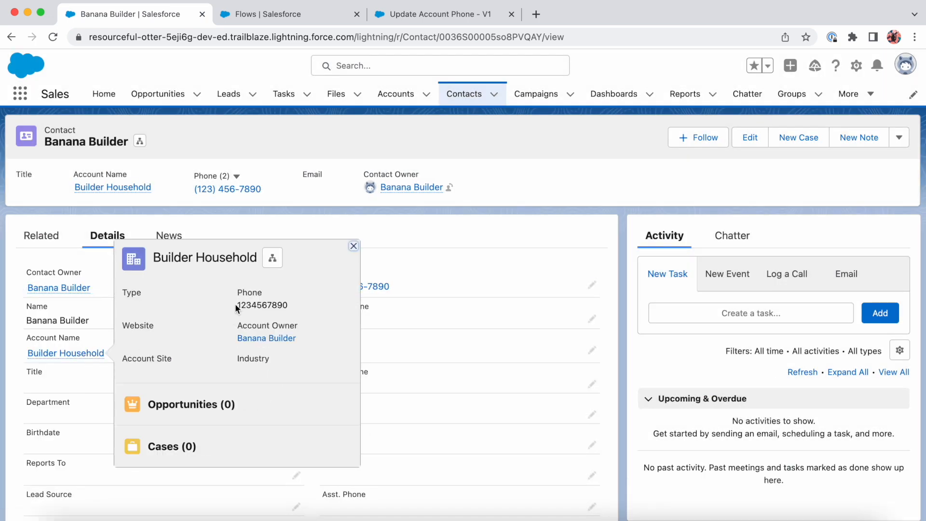